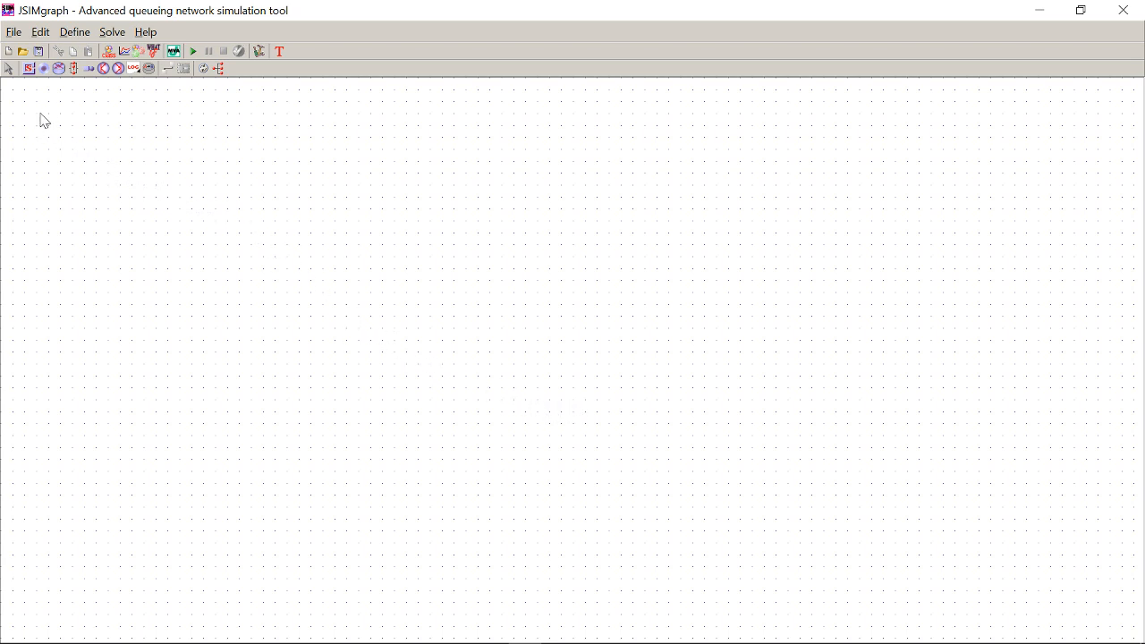
Place a source, a queue and a sink station in a row from left to right on the canvas.
click(28, 69)
click(366, 294)
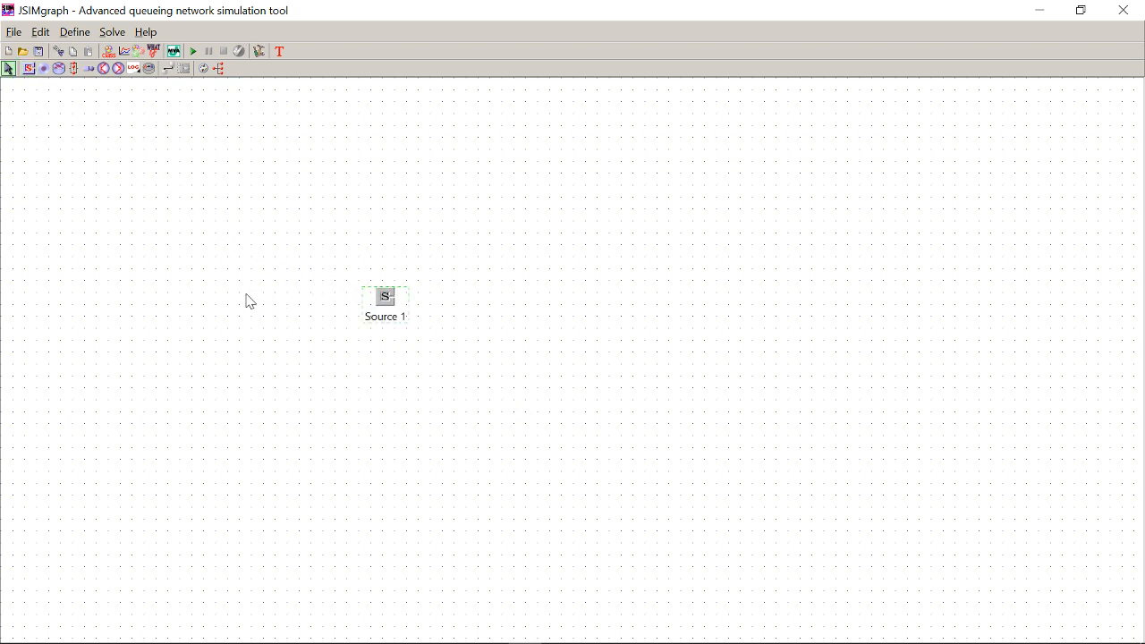
click(89, 69)
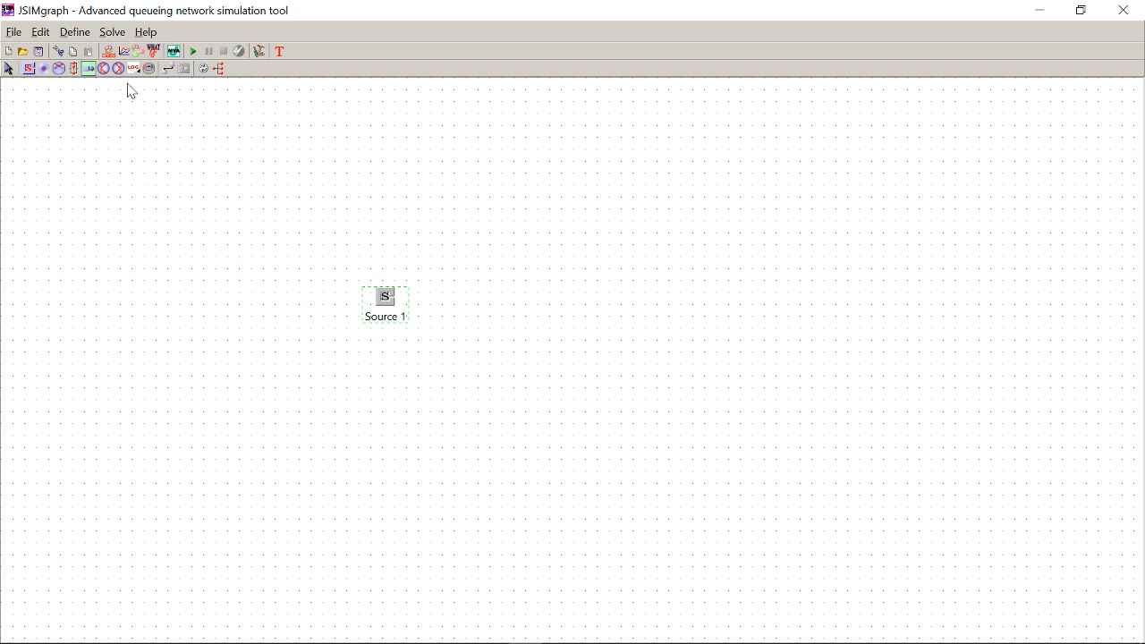
click(493, 286)
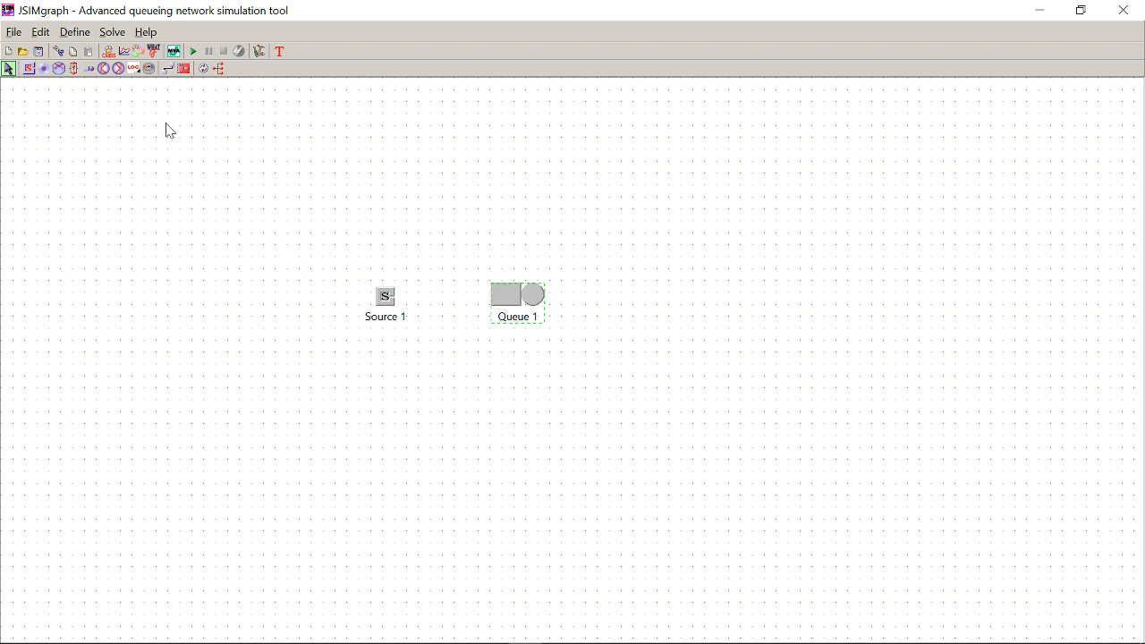
click(44, 69)
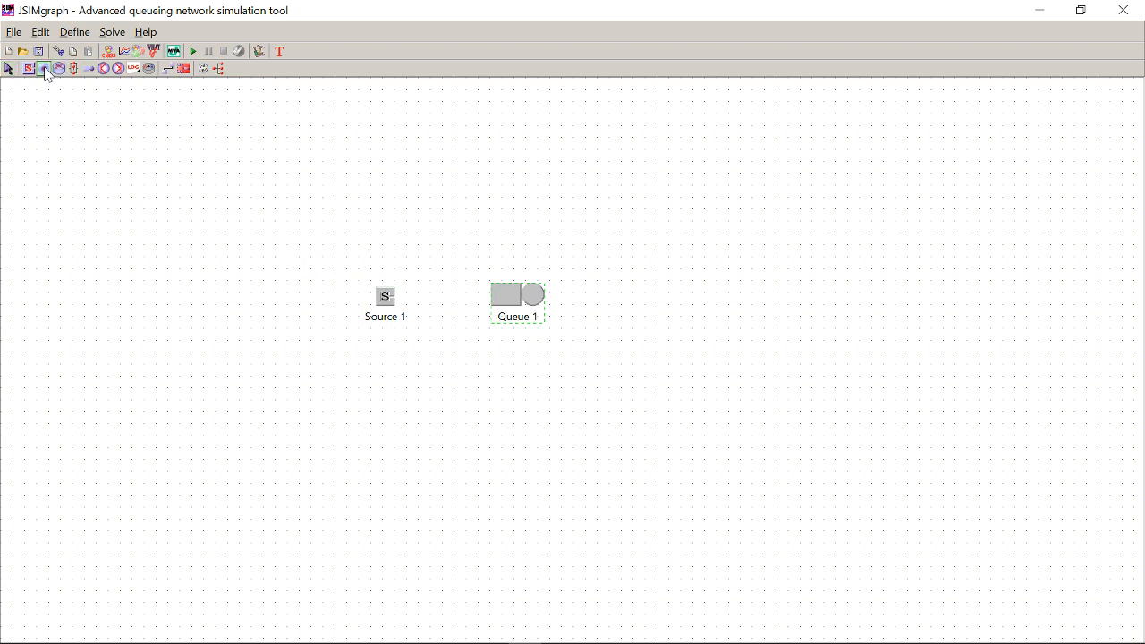
click(674, 286)
Connect Source 1 to Queue 1 and Queue 1 to Sink 1, and return to selection mode.
click(168, 69)
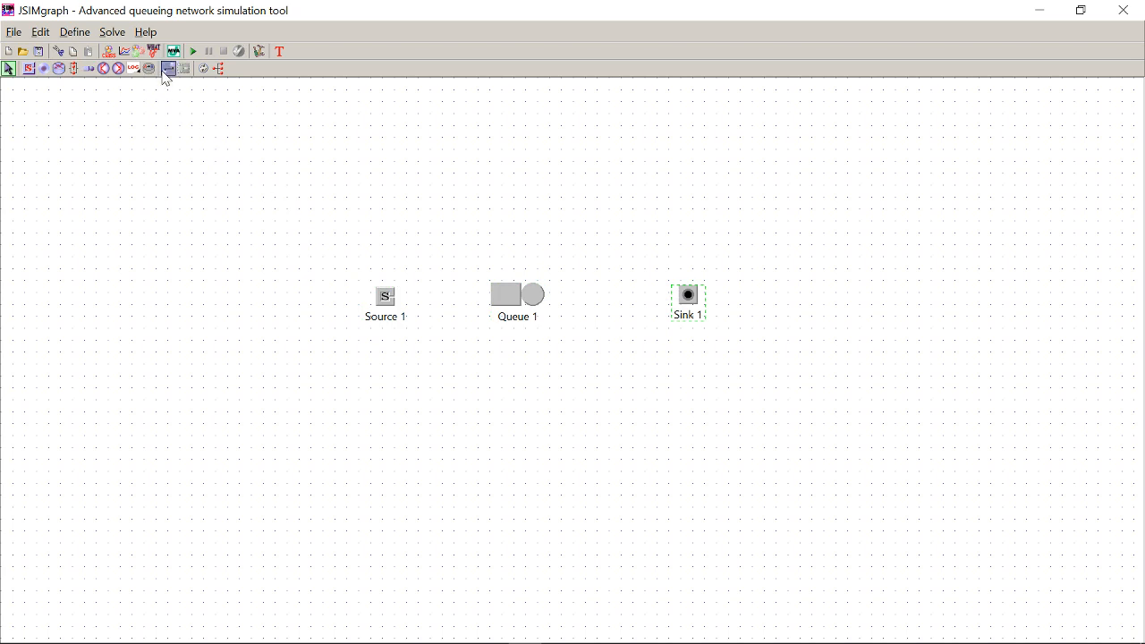
drag(389, 294, 688, 296)
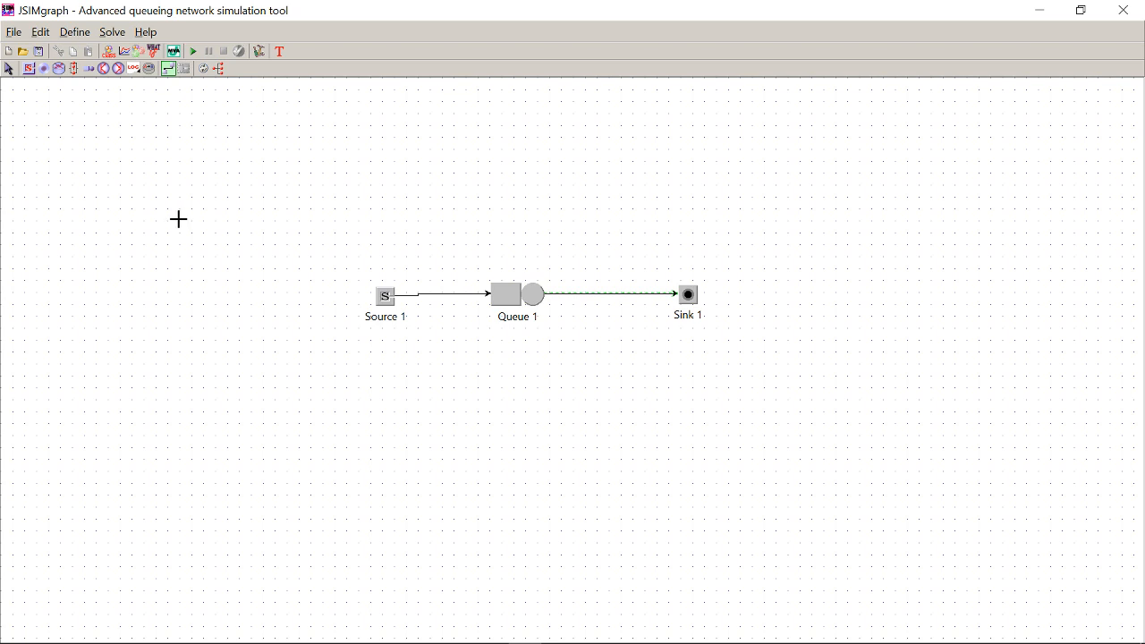
click(8, 69)
Add a customer class of type Open with Source 1 as its reference station.
click(108, 52)
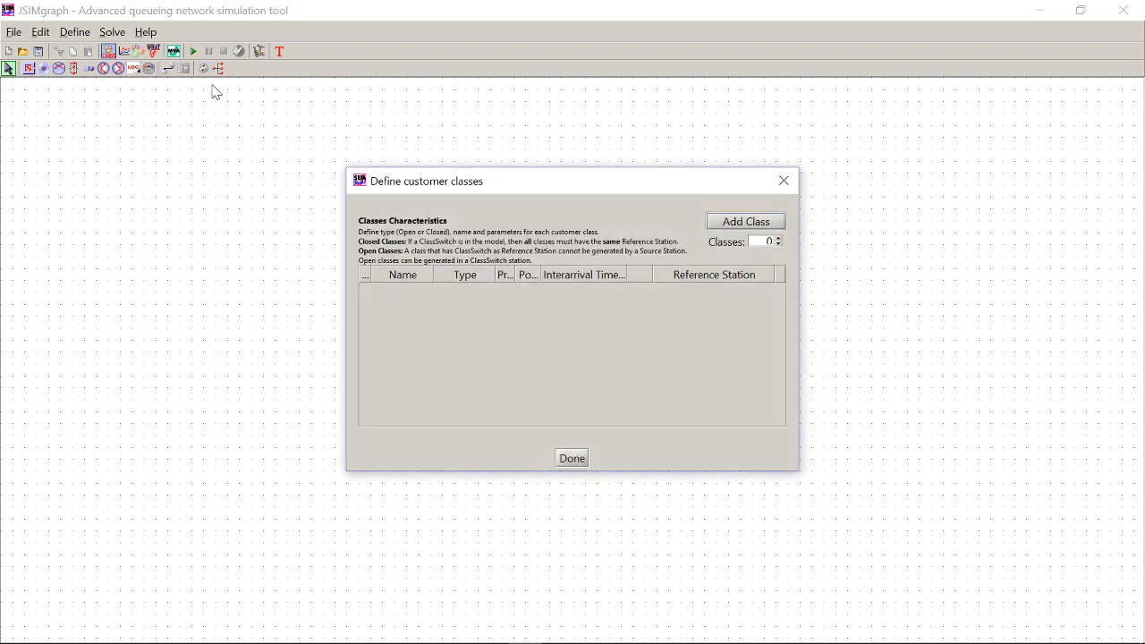
click(746, 222)
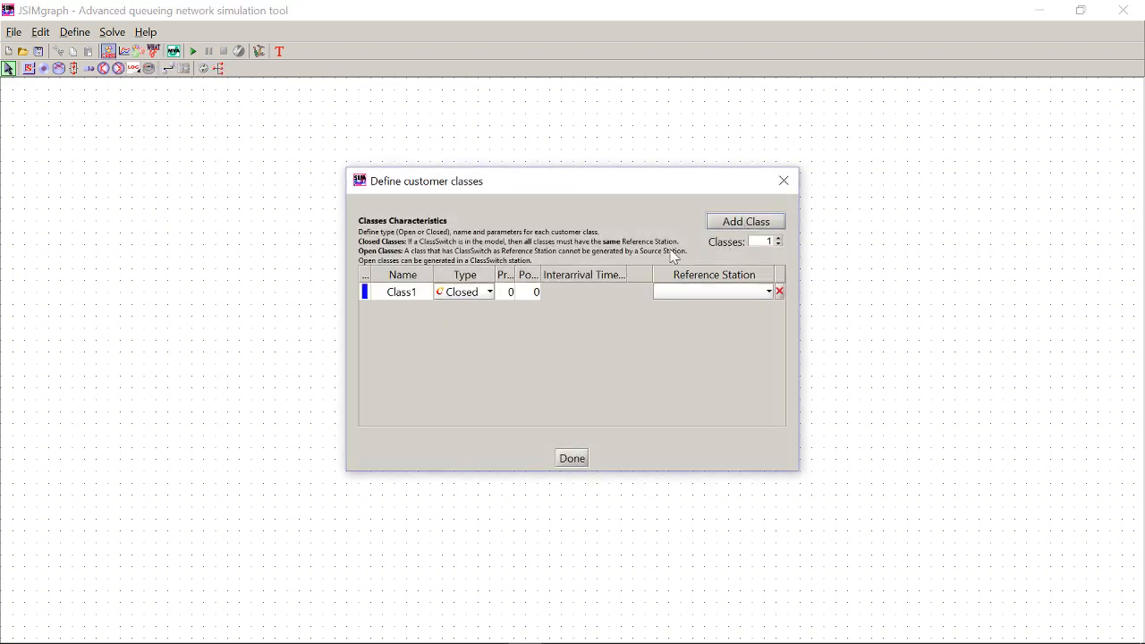
click(470, 295)
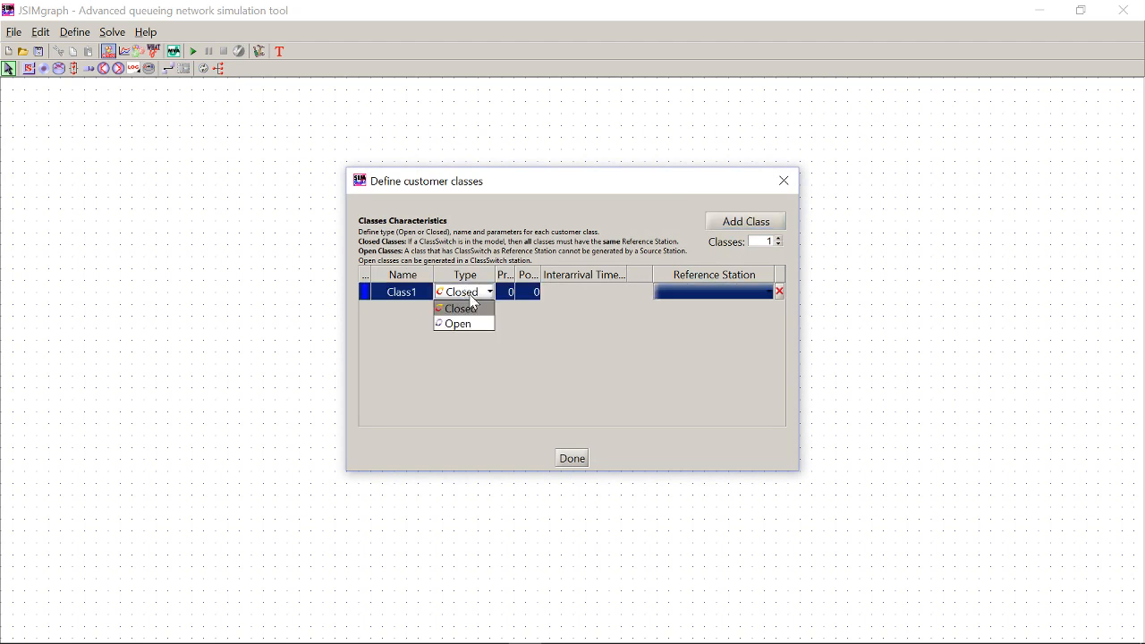
click(479, 323)
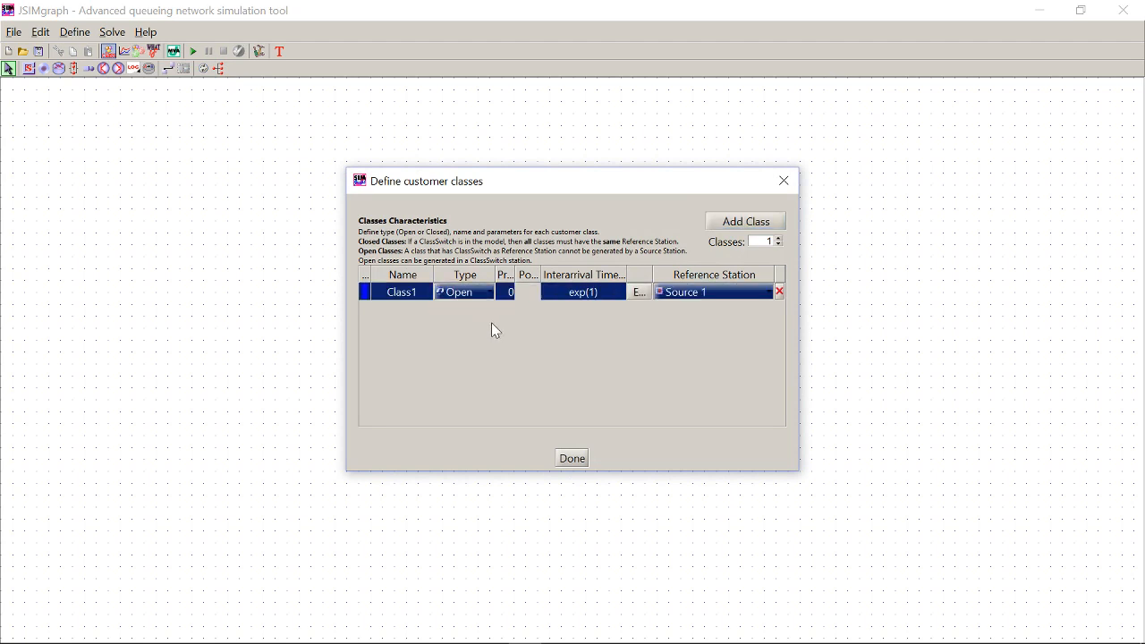
click(761, 299)
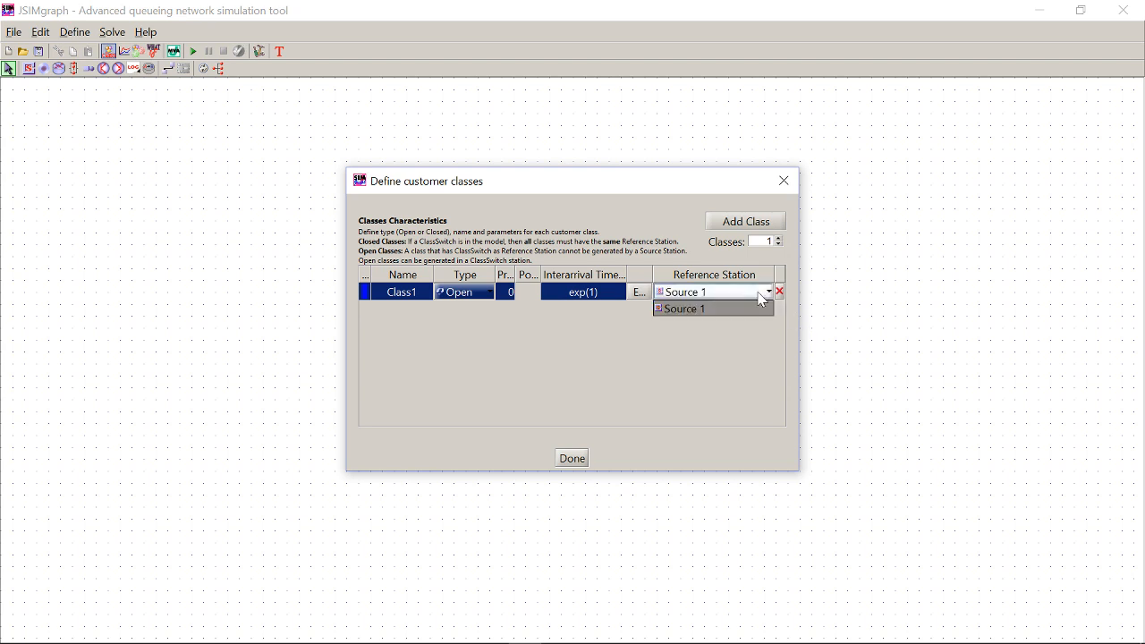
click(702, 313)
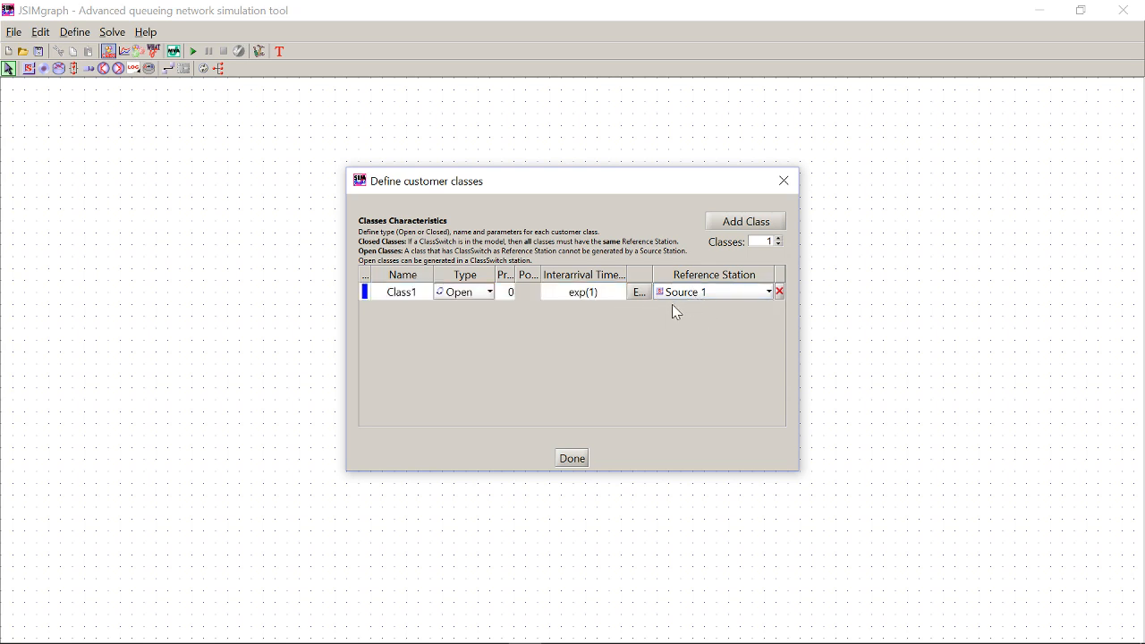
Set Class1's interarrival time distribution to Exponential with λ = 2 and finish the class definition.
drag(798, 310, 984, 328)
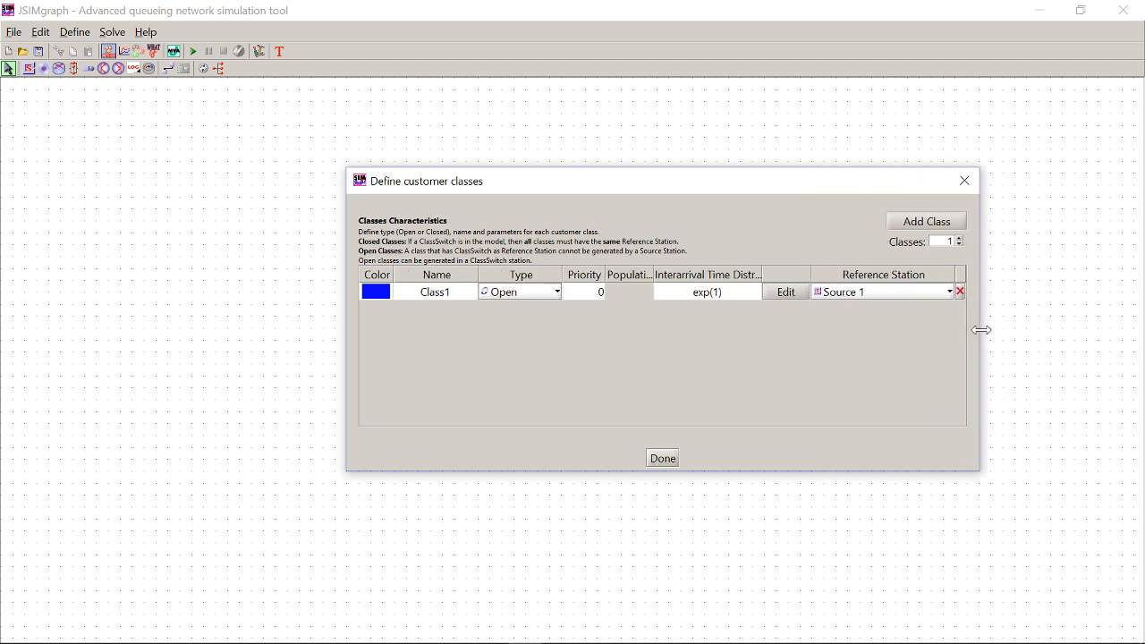
click(784, 292)
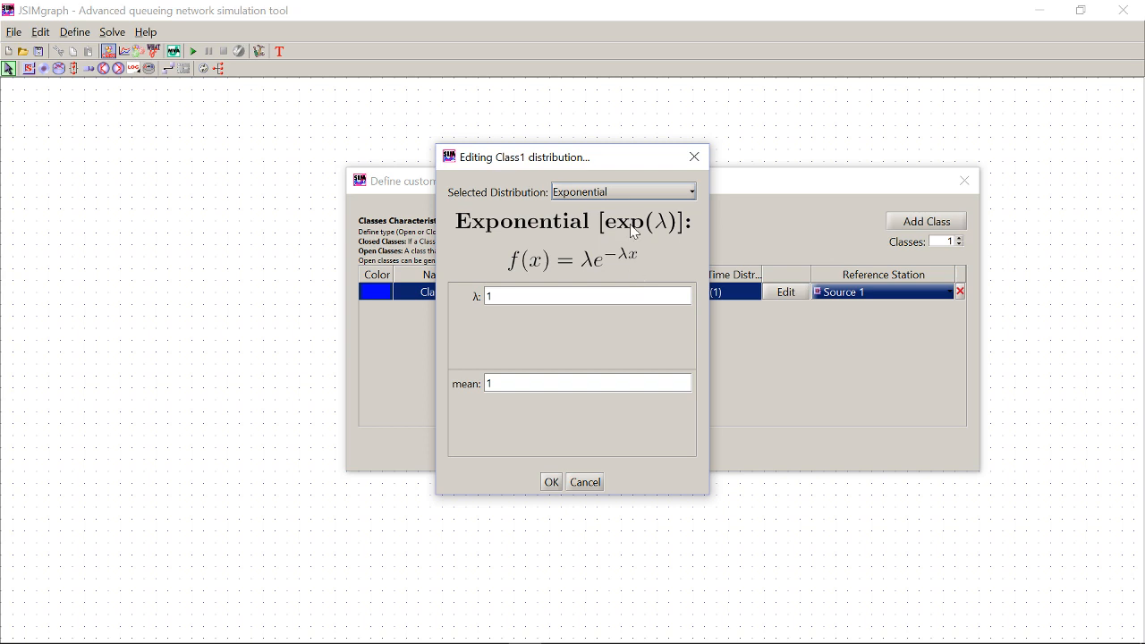
click(643, 192)
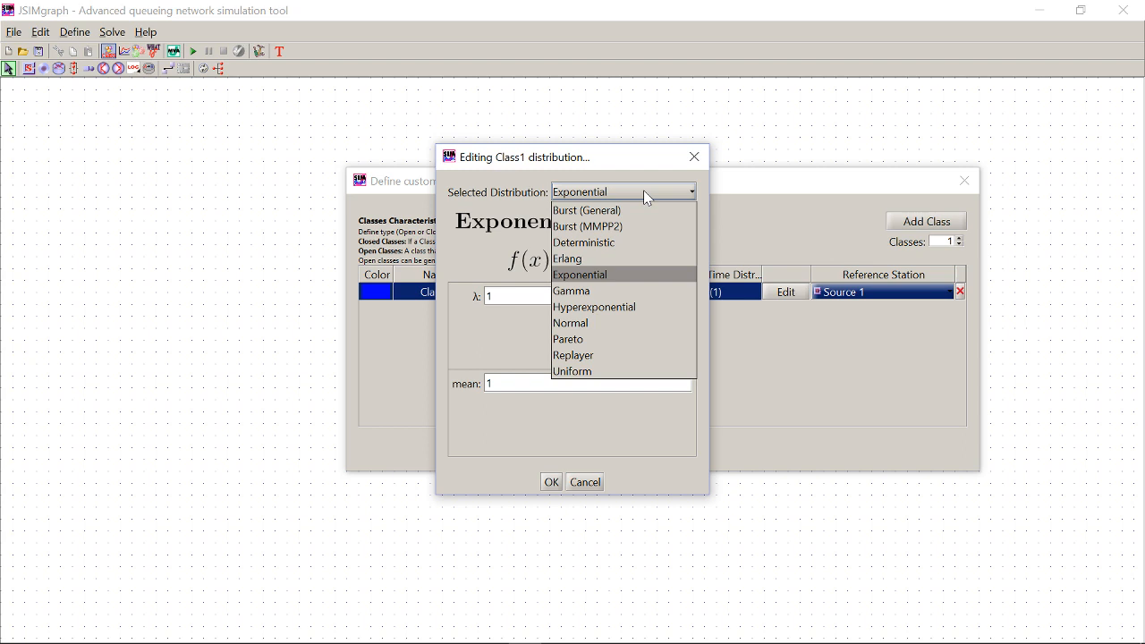
click(621, 277)
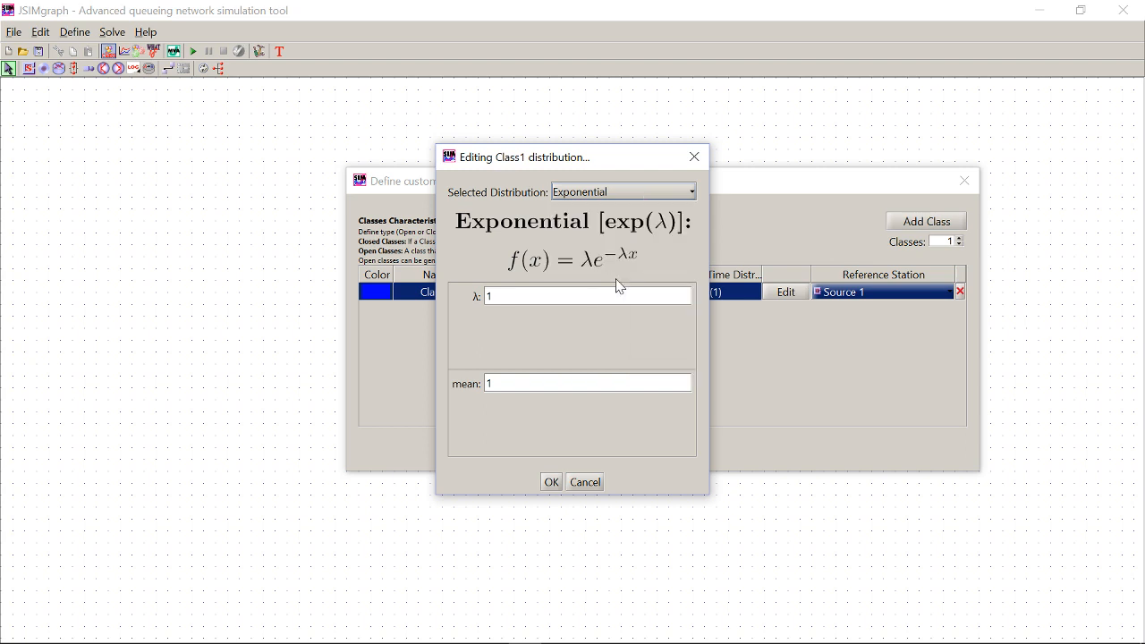
click(493, 296)
key(BackSpace)
text(2)
click(551, 483)
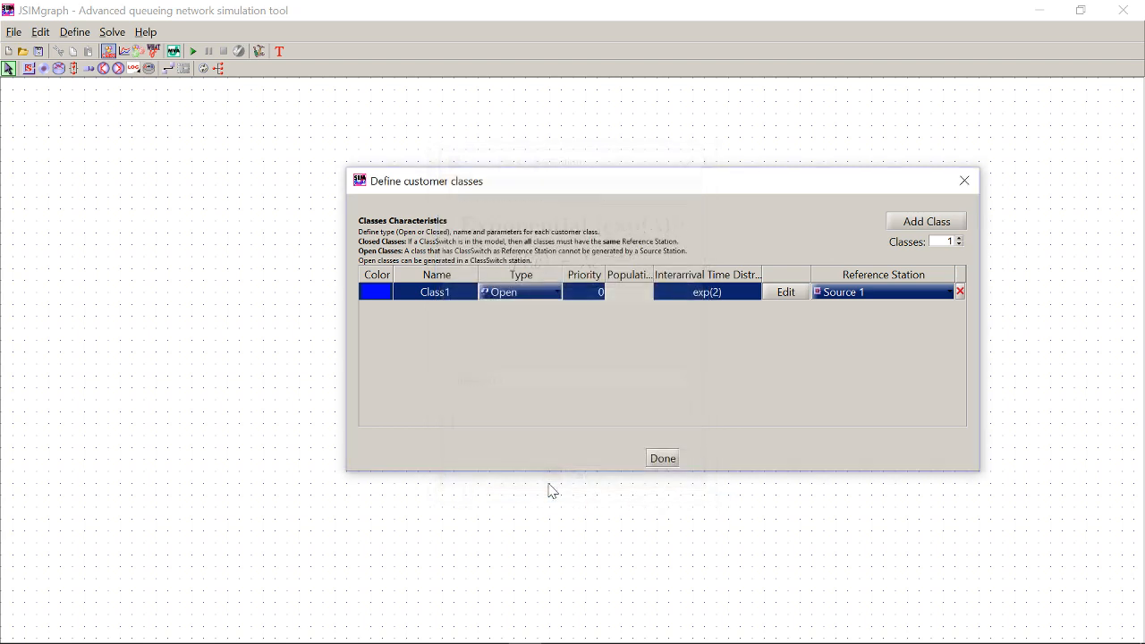
click(662, 459)
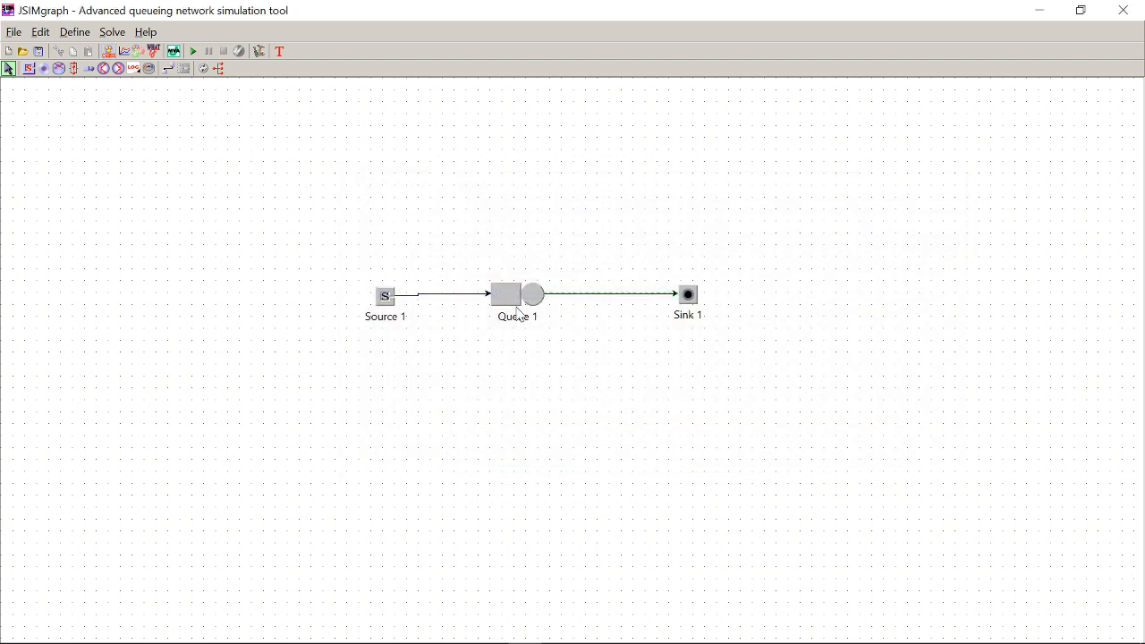
Set Queue 1's service time distribution for Class1 to exponential with λ = 4 and finish editing the station.
double_click(514, 309)
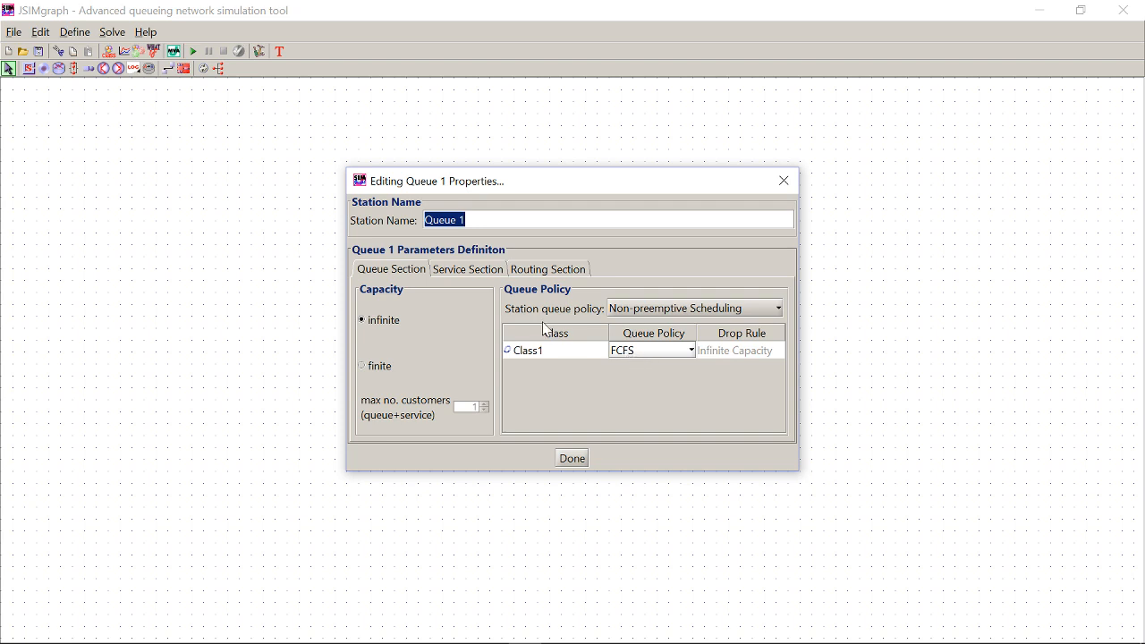
click(463, 269)
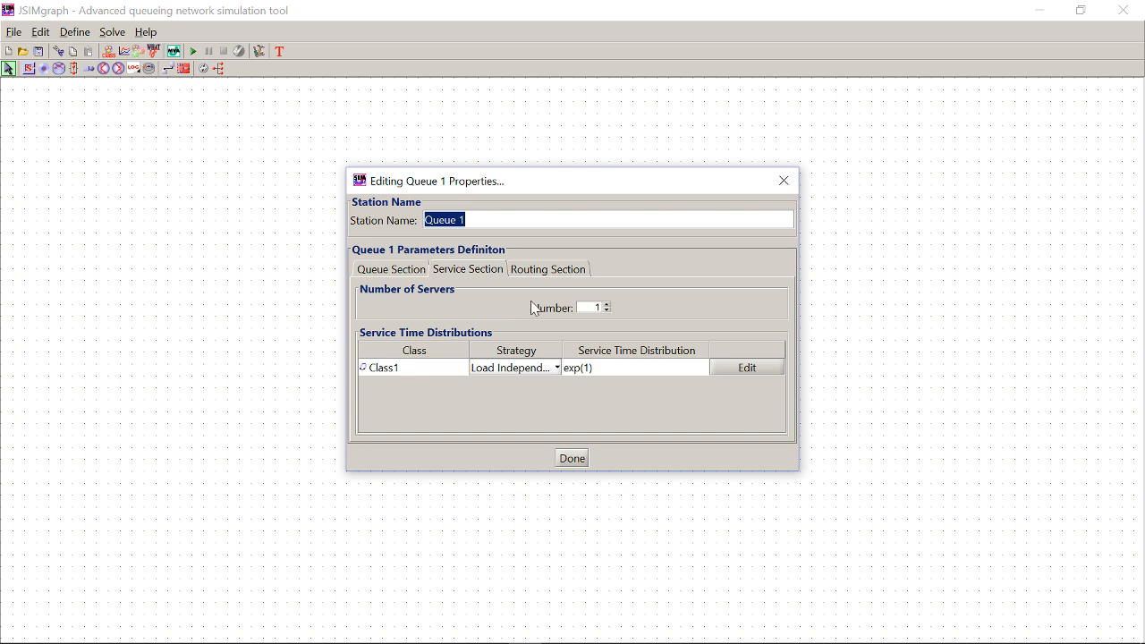
click(753, 368)
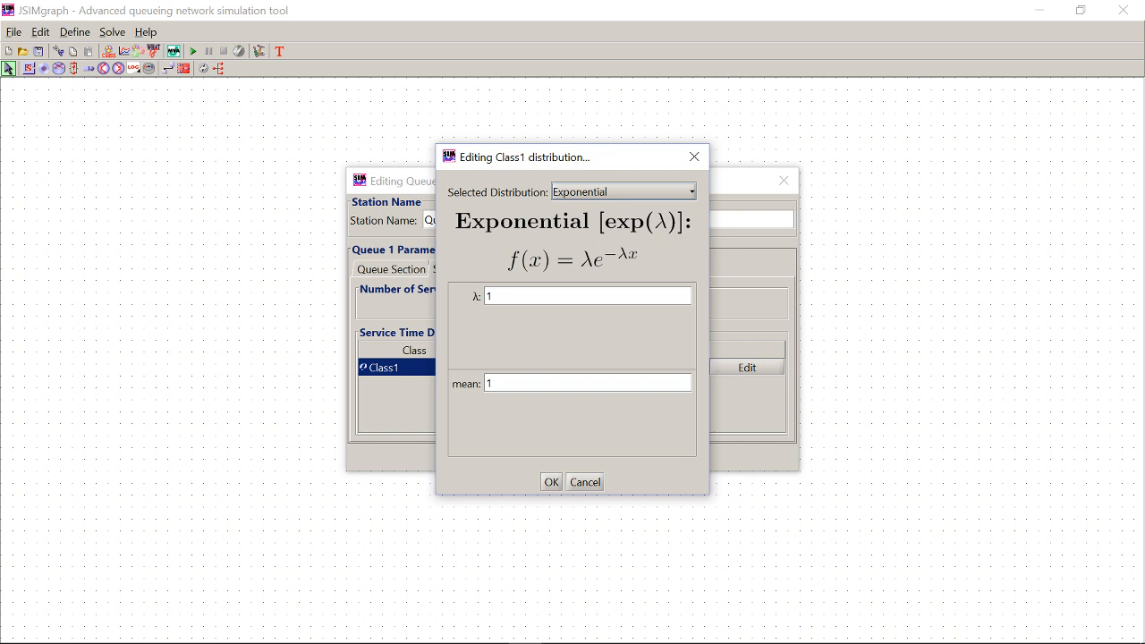
click(513, 296)
key(BackSpace)
text(4)
click(550, 482)
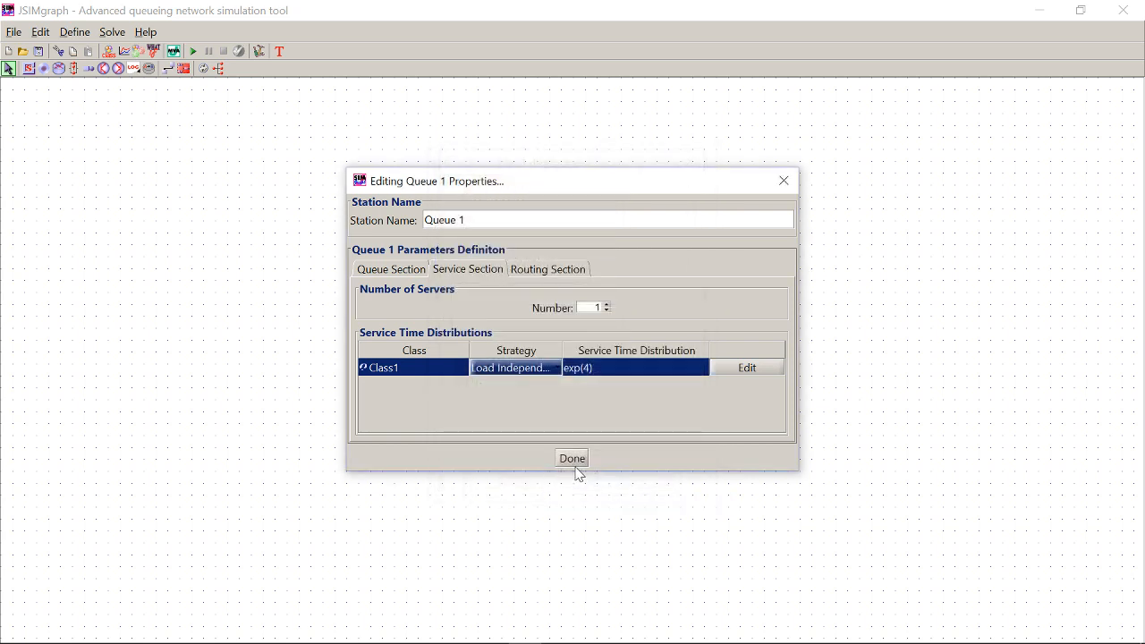
click(576, 463)
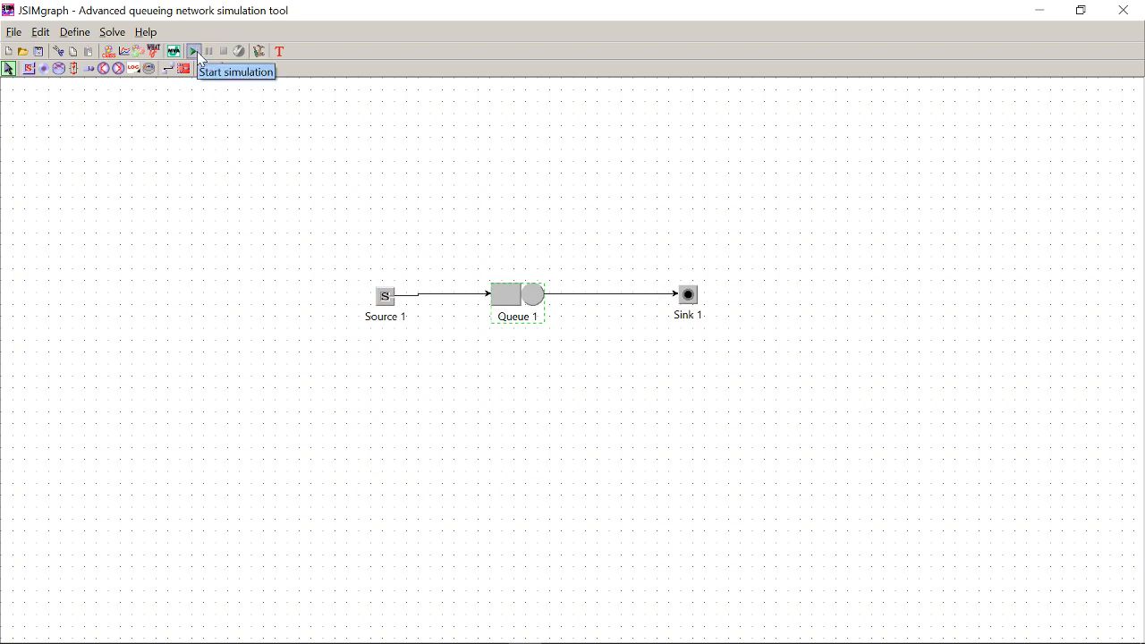
Start the simulation and open the performance indices editor from the simulation diagnostic.
click(197, 51)
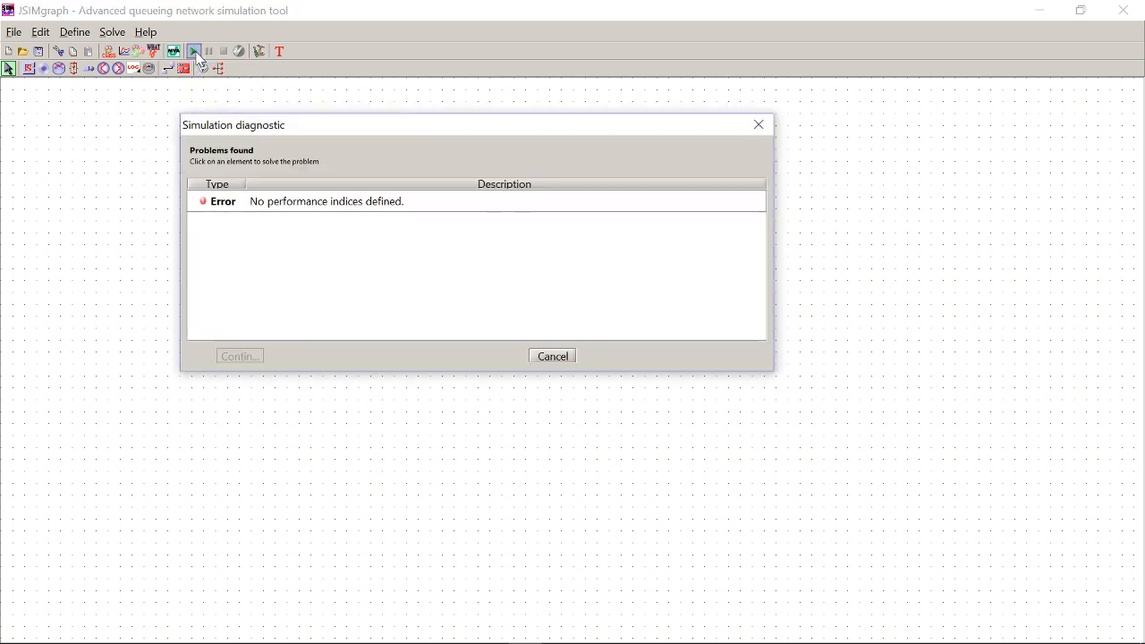
click(292, 208)
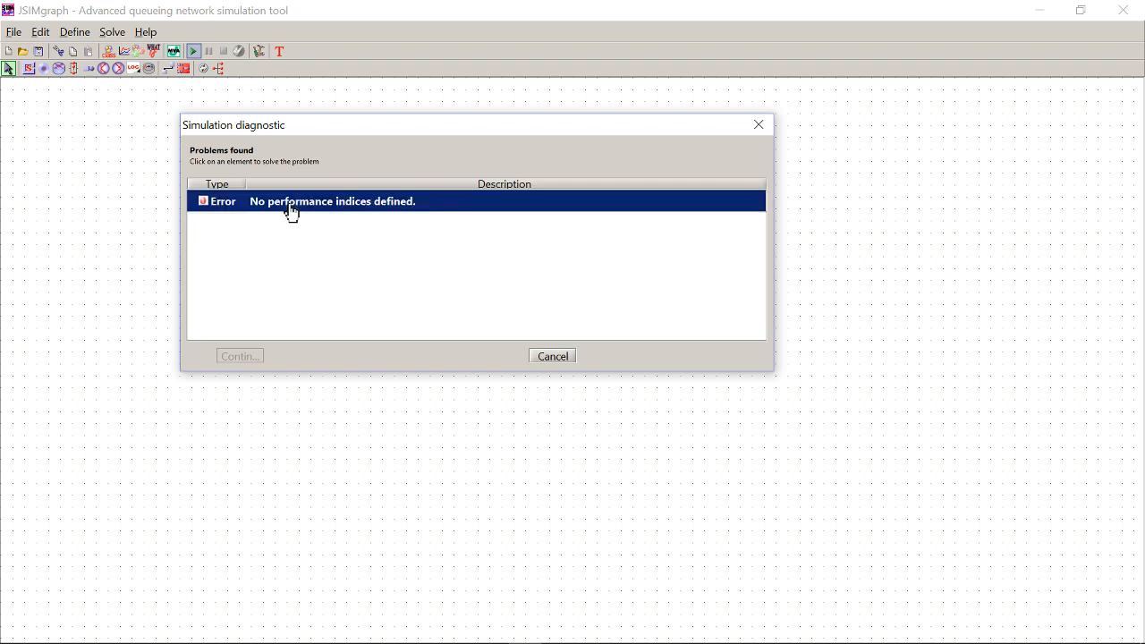
double_click(292, 208)
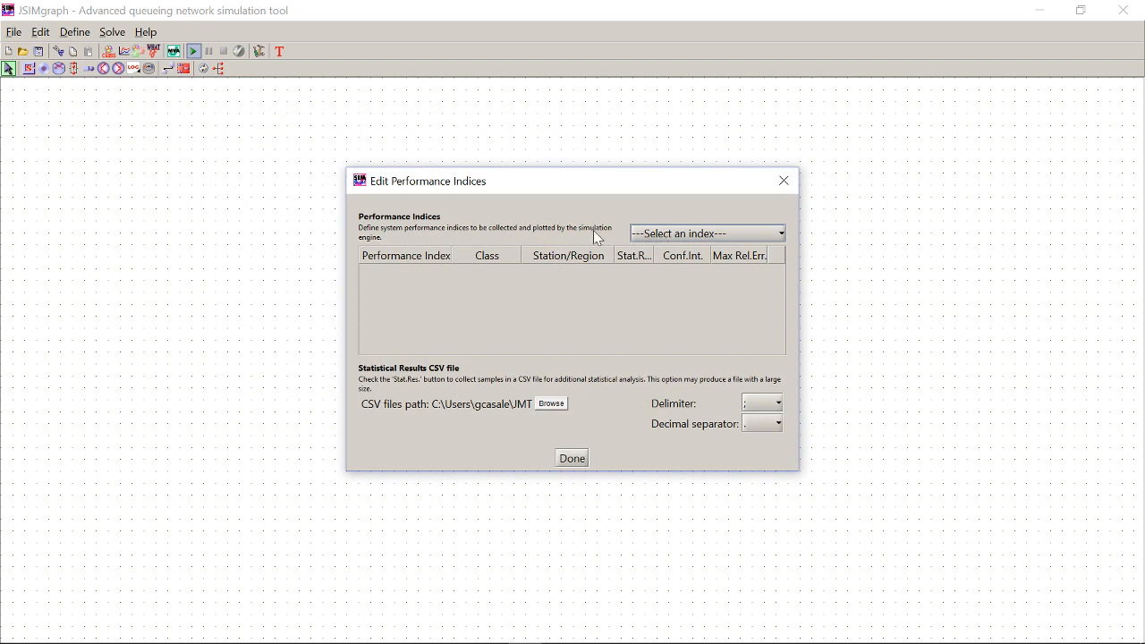
Add a Response Time index for Class1 at Queue 1 and finish the definition so the simulation runs.
click(672, 238)
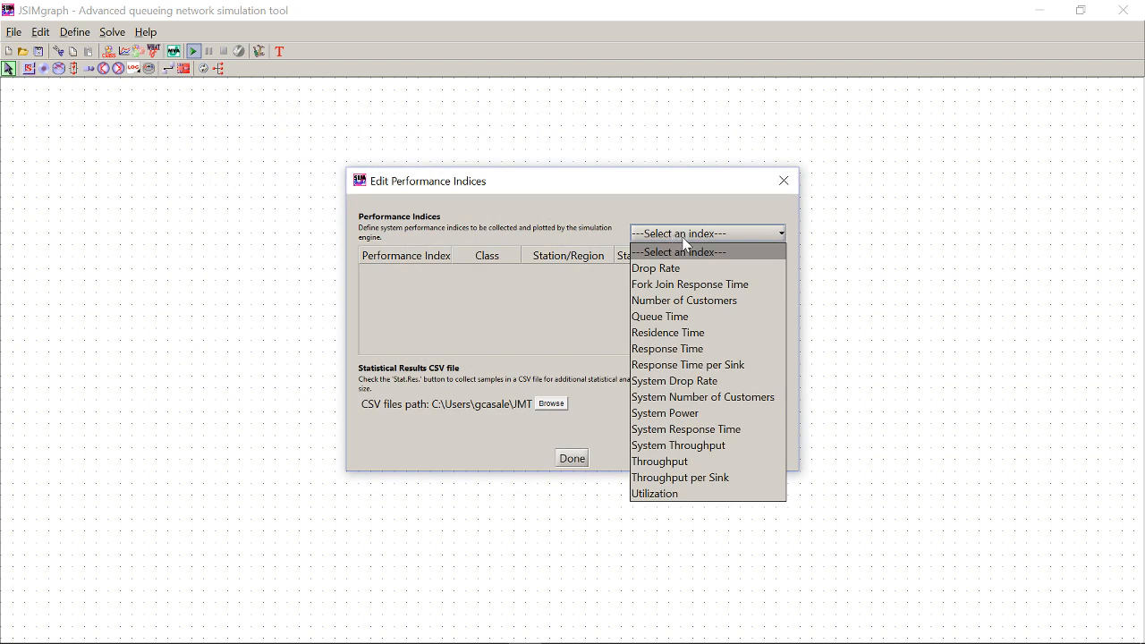
click(698, 349)
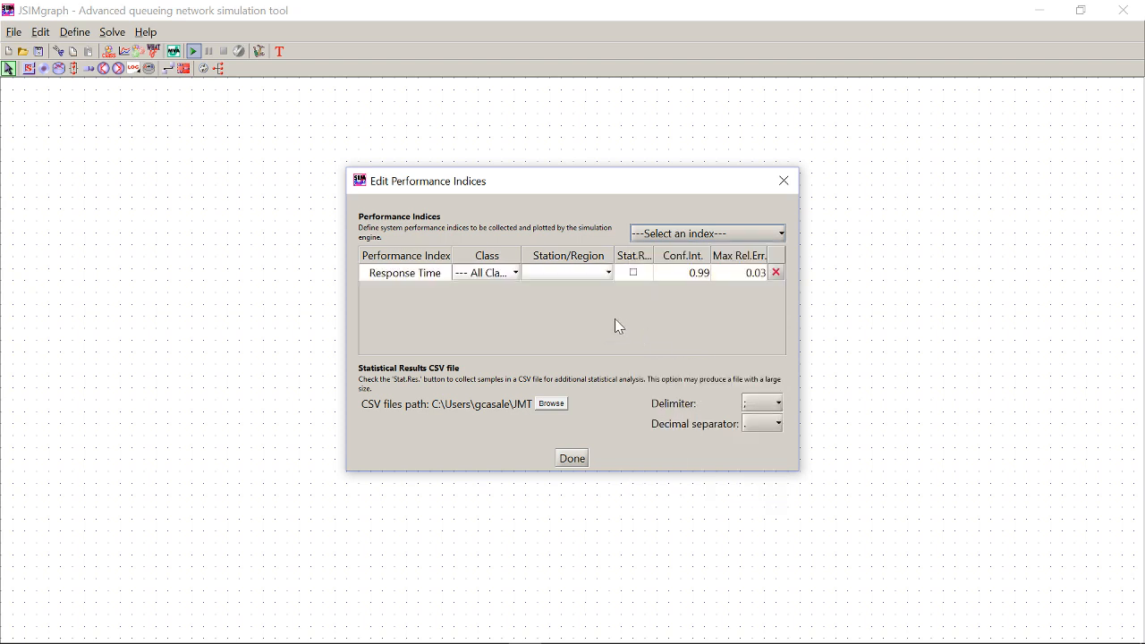
click(478, 278)
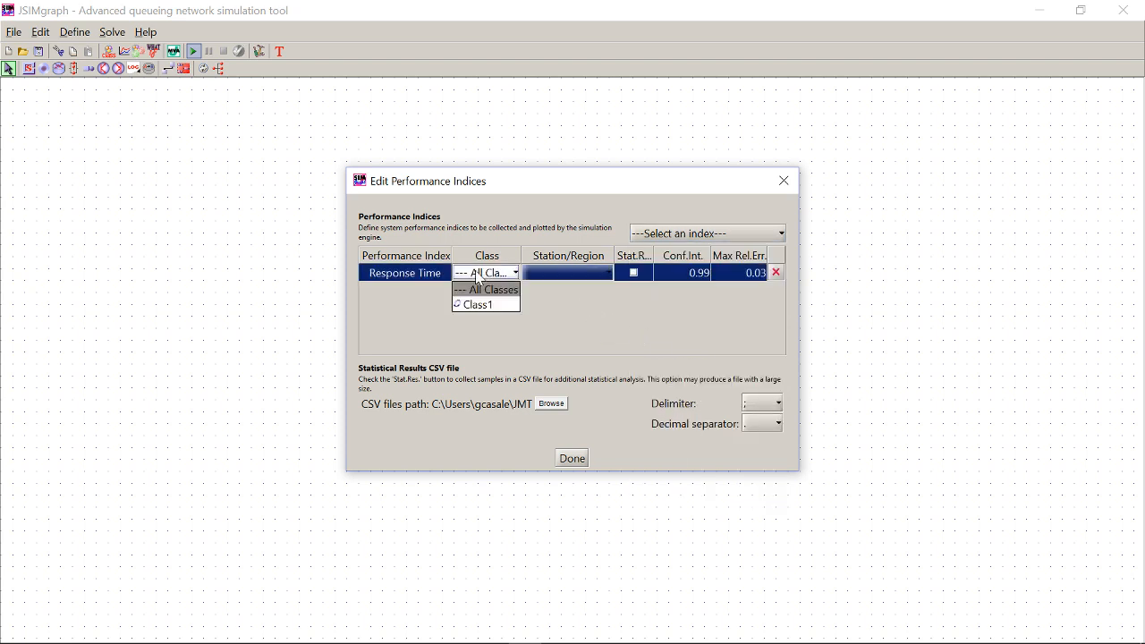
click(497, 306)
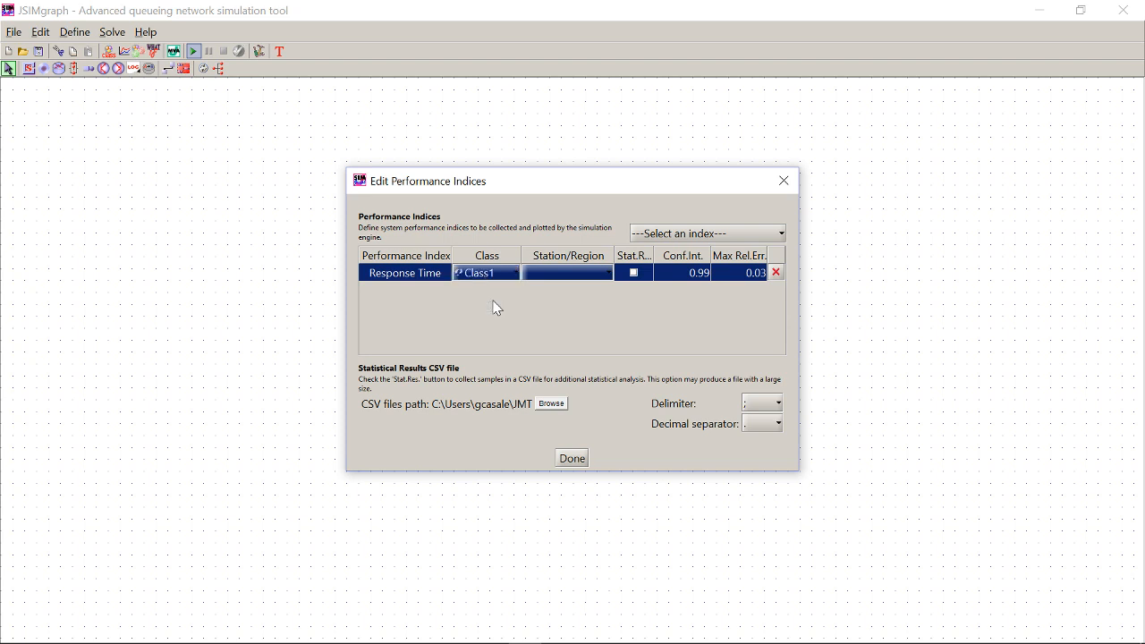
click(574, 273)
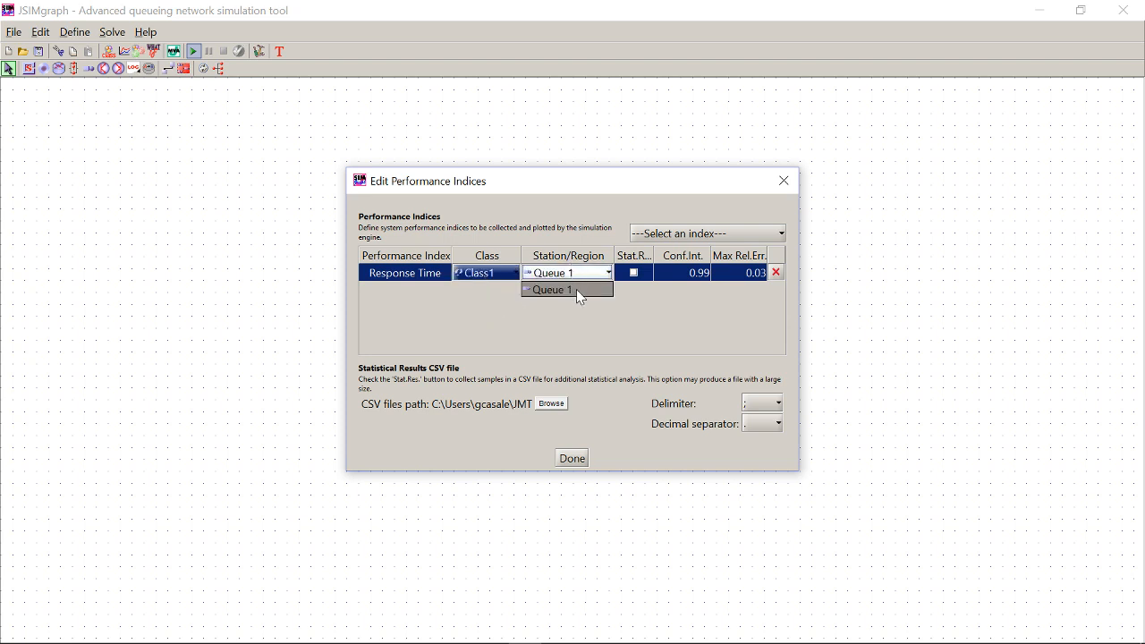
click(576, 289)
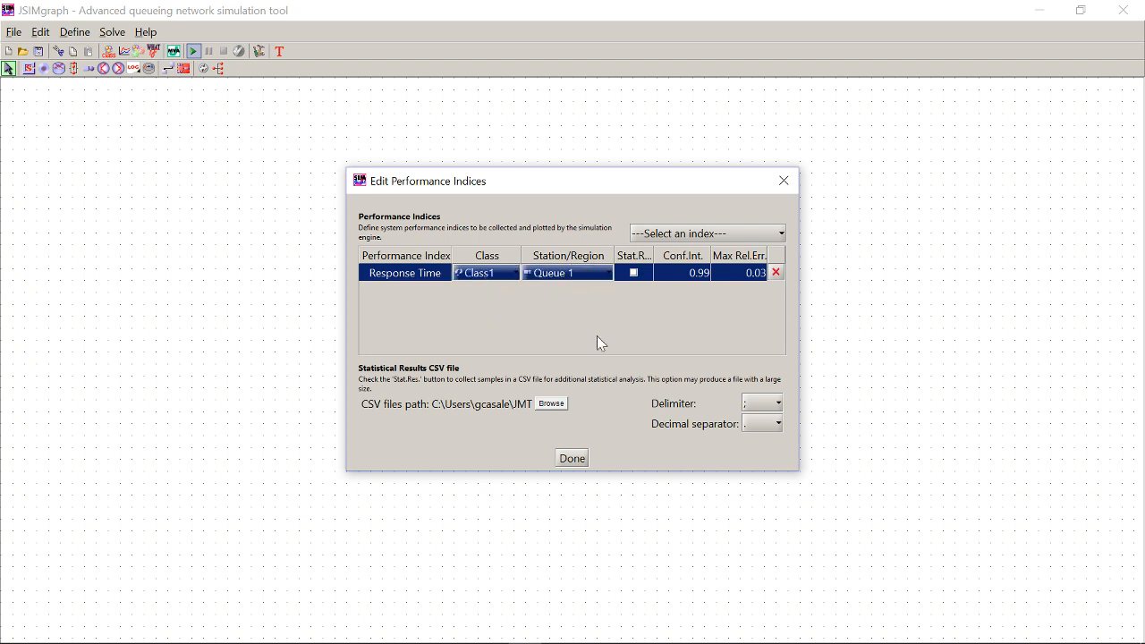
click(573, 457)
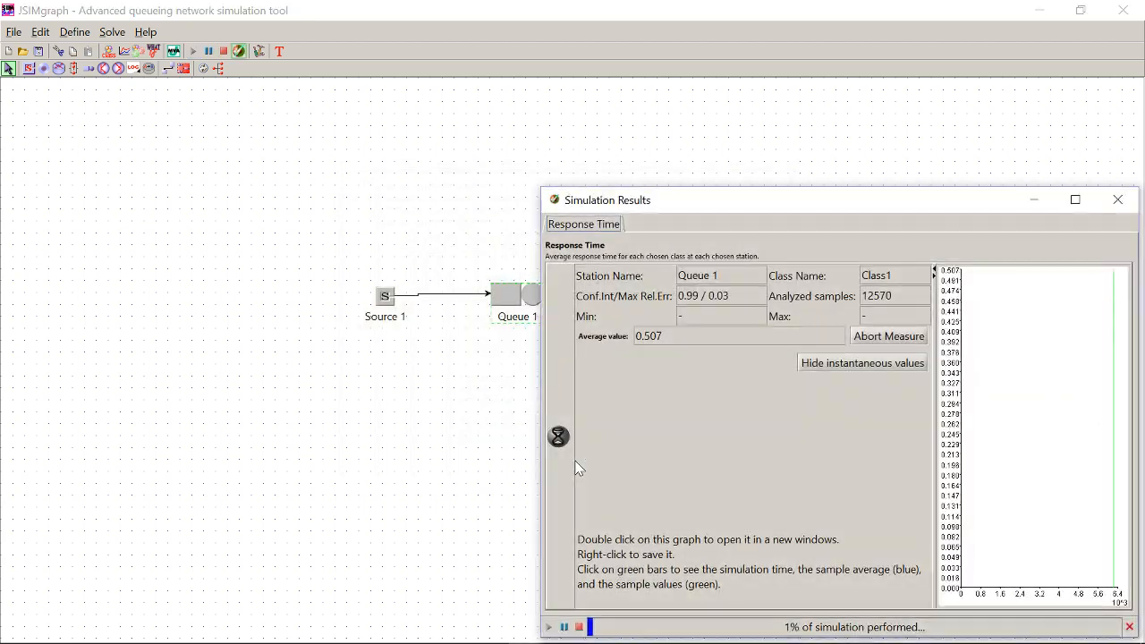